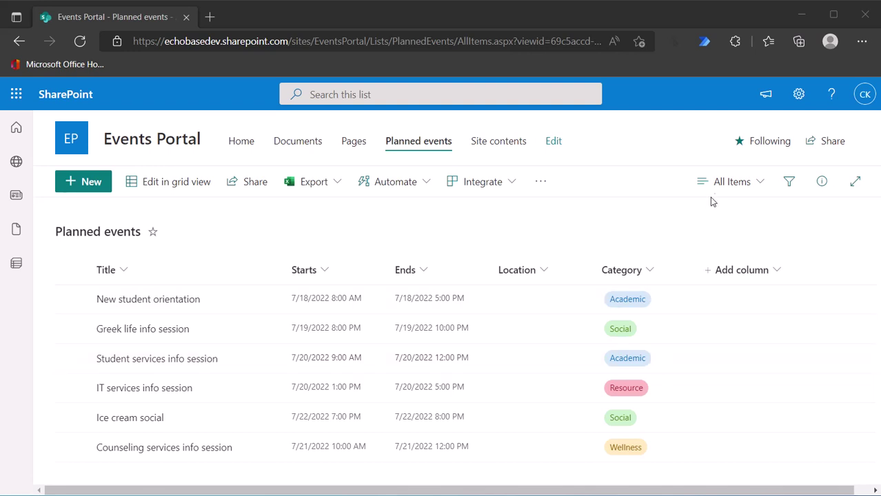
Switch the Planned events list to the Schedule view and look through the July and August 2022 calendar months
click(731, 182)
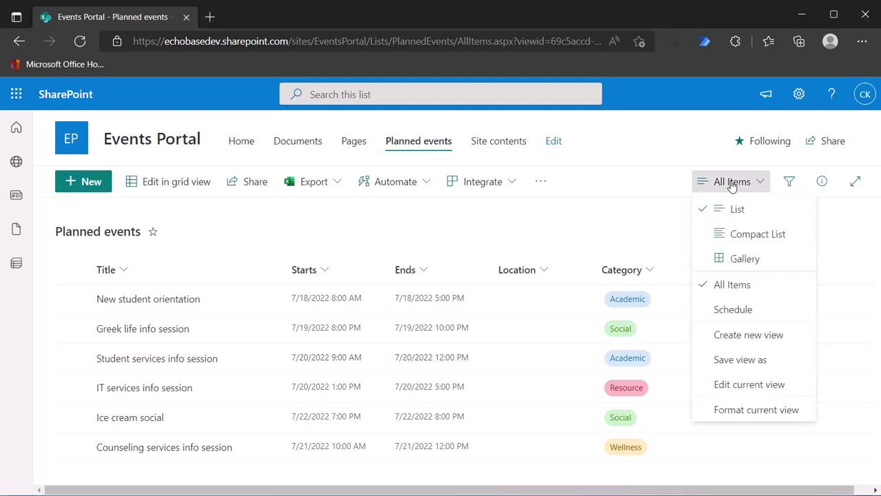
click(733, 311)
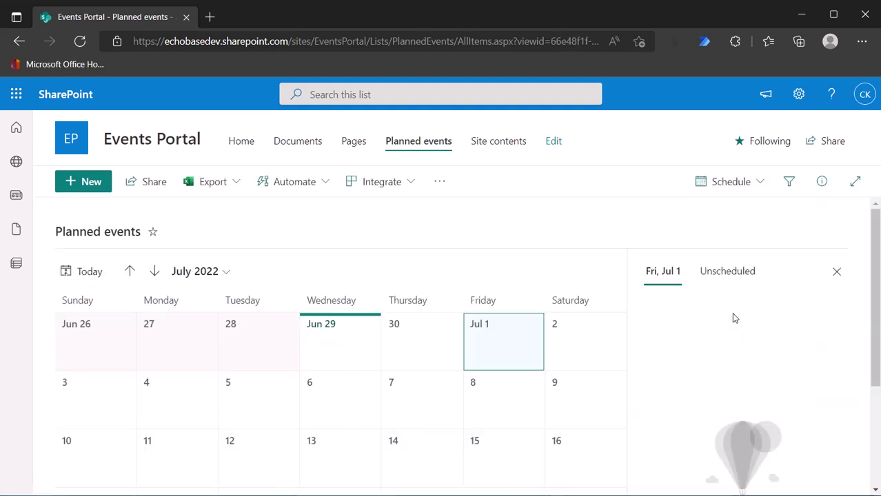
click(154, 273)
scroll(317, 327, down, 3)
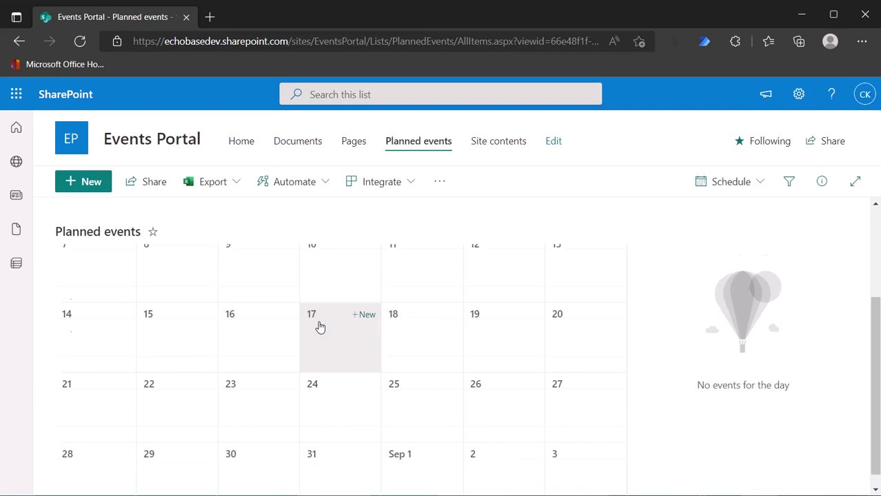
scroll(319, 327, up, 3)
click(127, 269)
scroll(325, 331, down, 3)
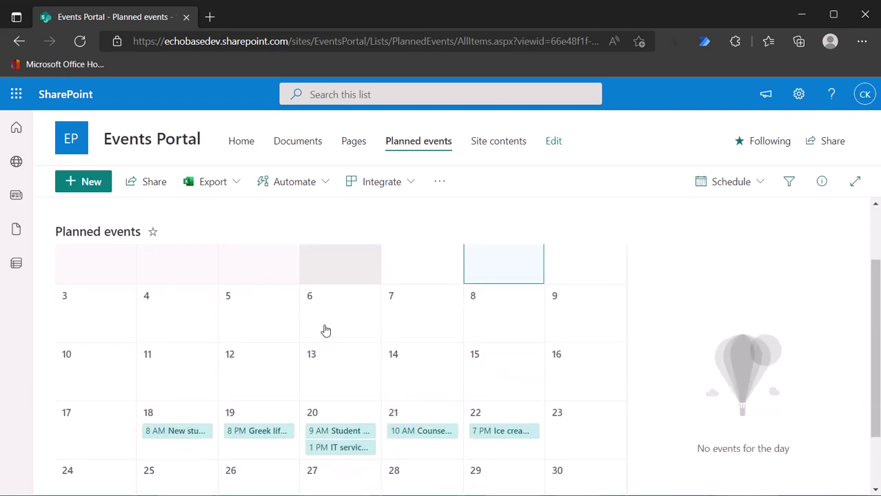
scroll(322, 331, down, 1)
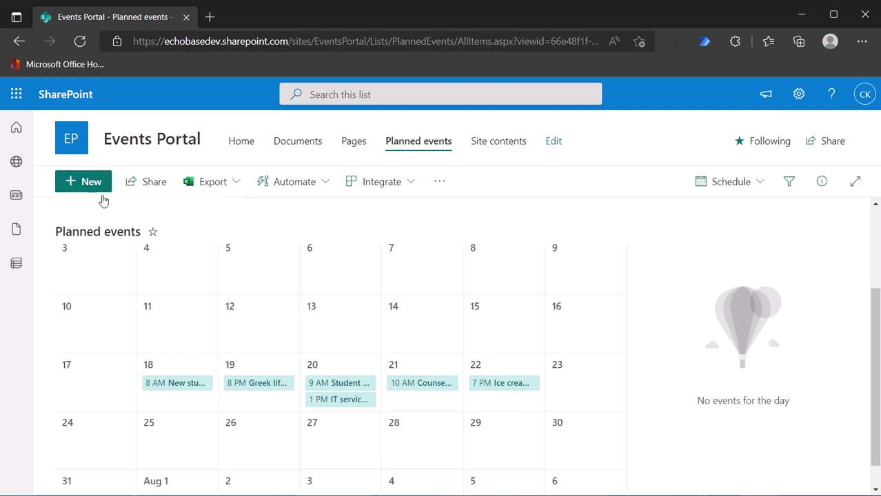
mouse_move(197, 383)
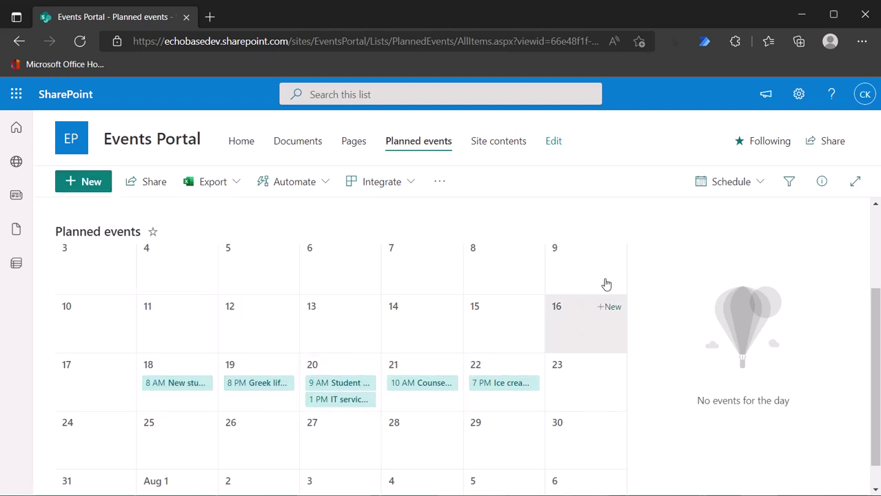
click(733, 186)
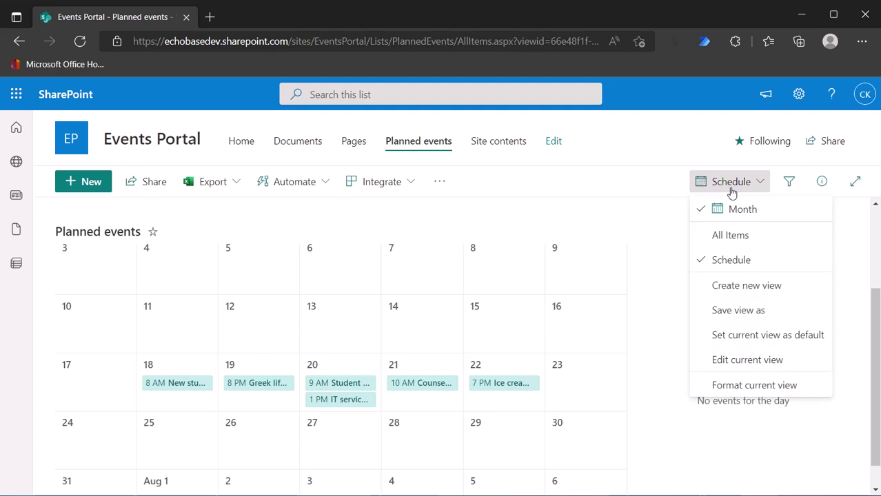
click(740, 386)
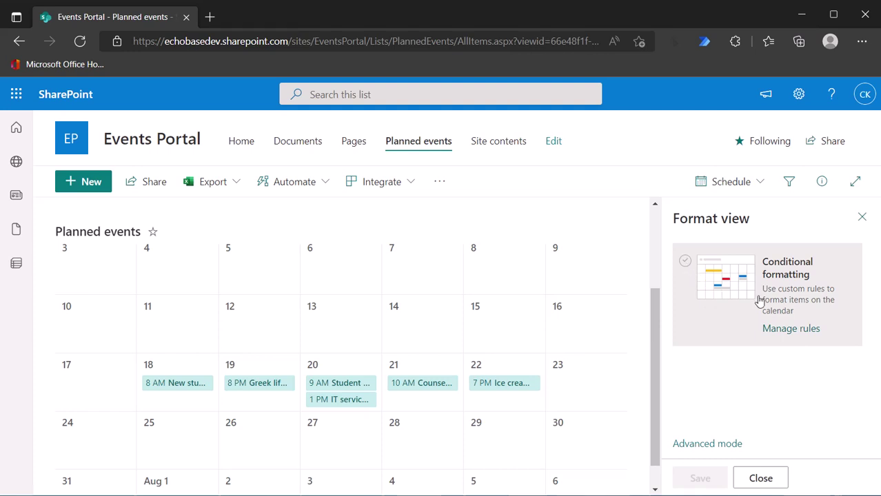
click(686, 268)
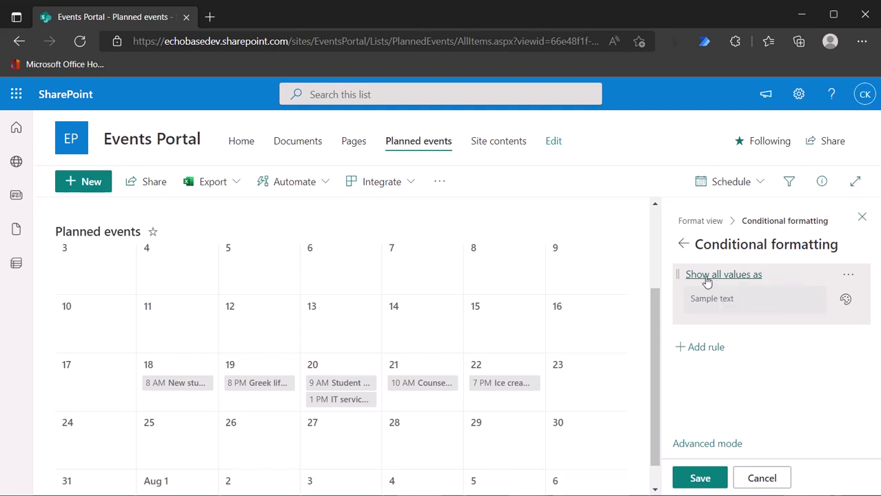
click(707, 278)
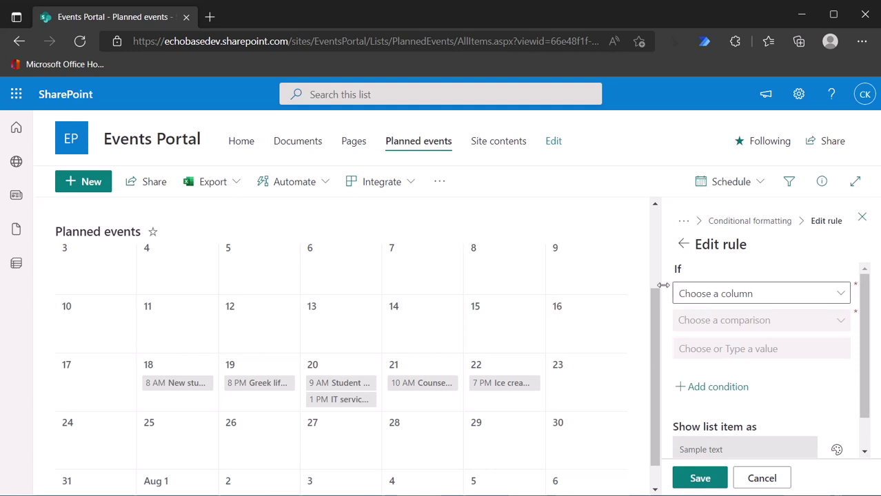
click(724, 295)
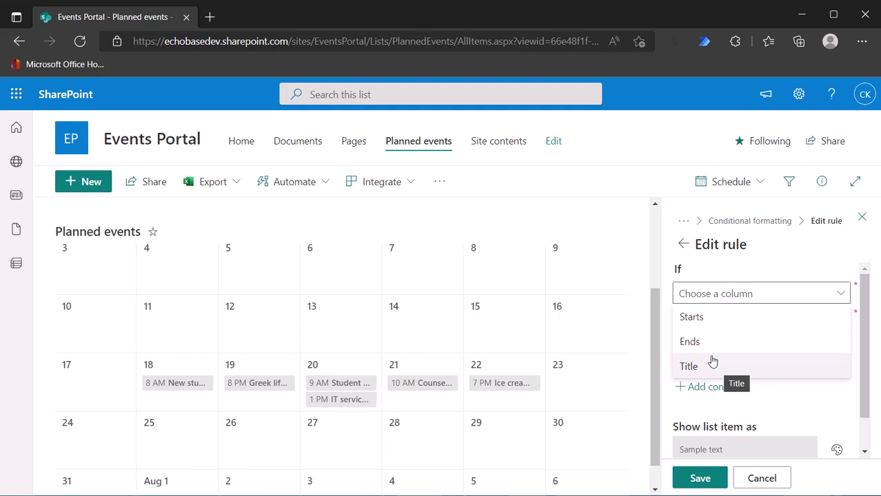
click(757, 477)
click(755, 478)
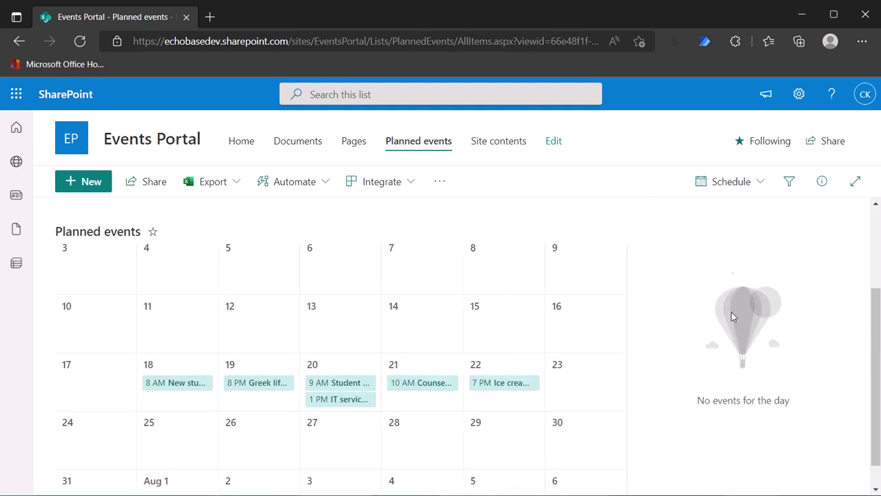
Edit the Schedule view in the list settings to also display the Category column, and save the view
click(794, 101)
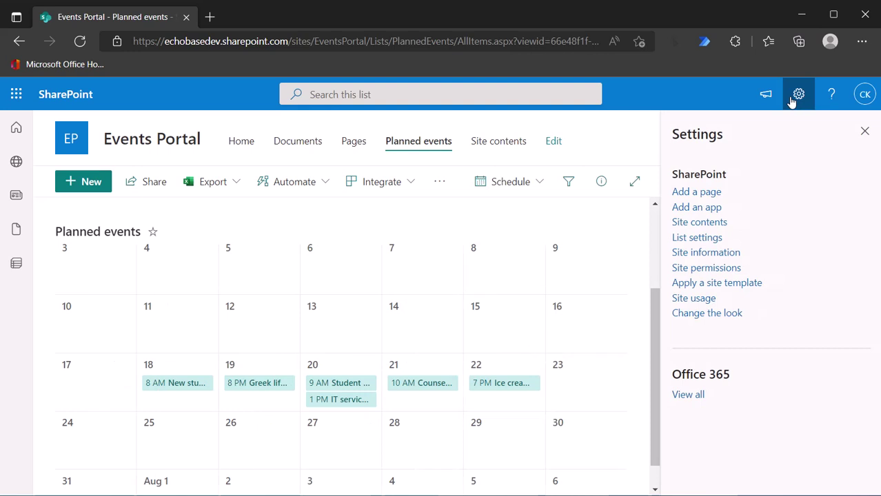
click(686, 238)
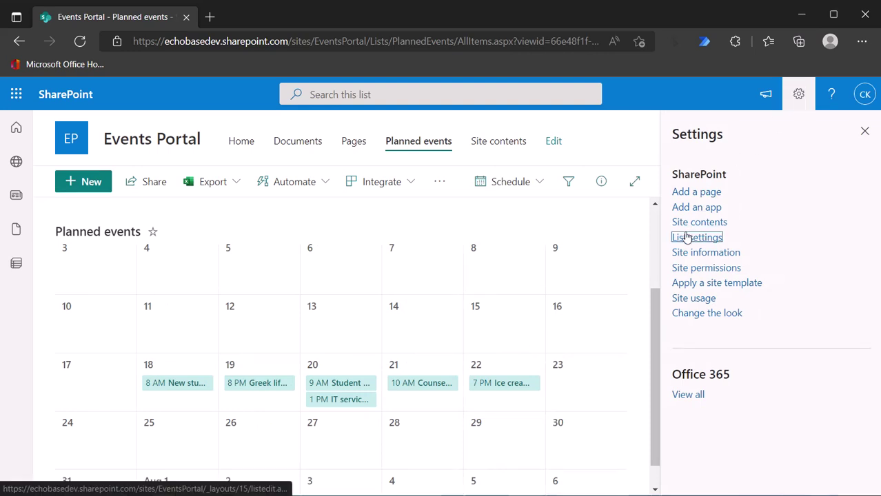
scroll(262, 319, down, 5)
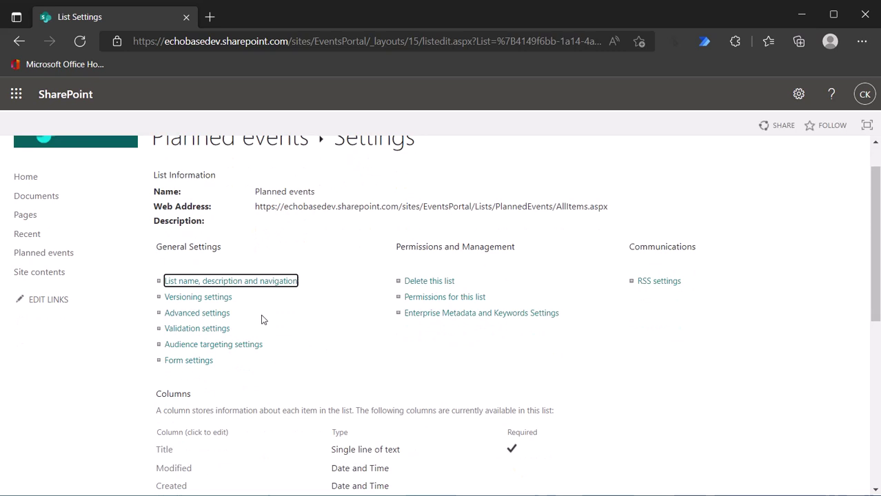
scroll(256, 319, down, 2)
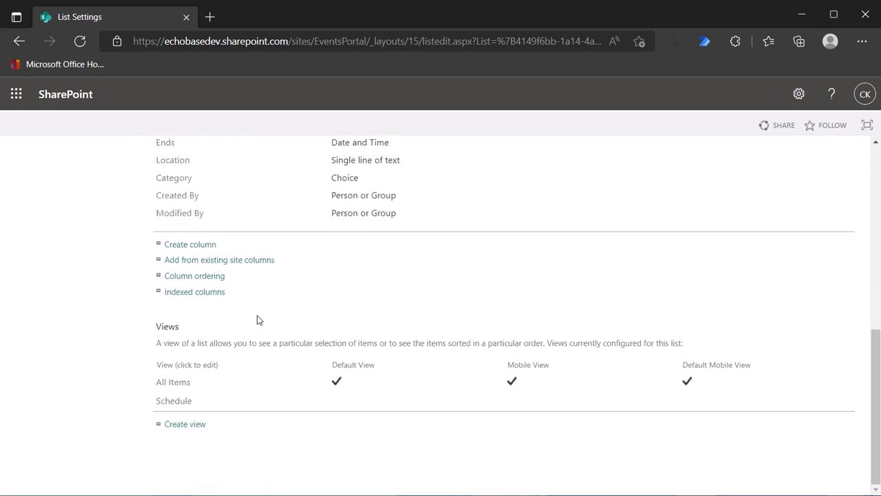
click(175, 403)
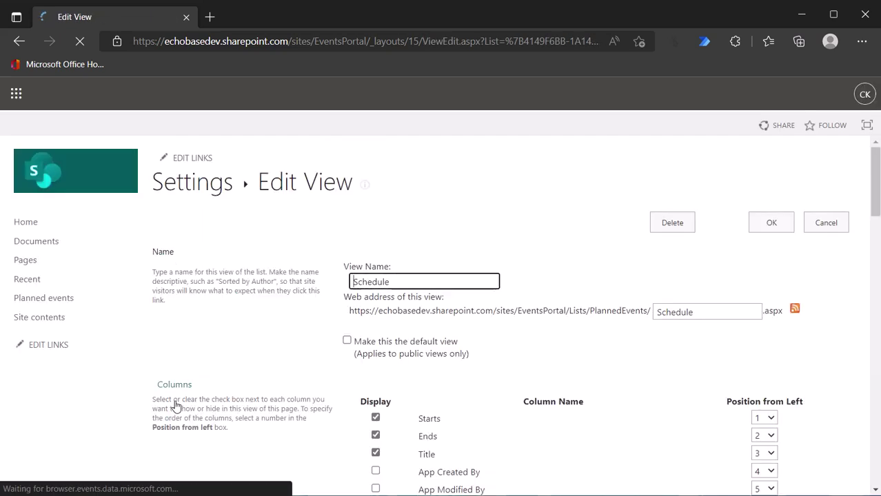
scroll(410, 394, down, 3)
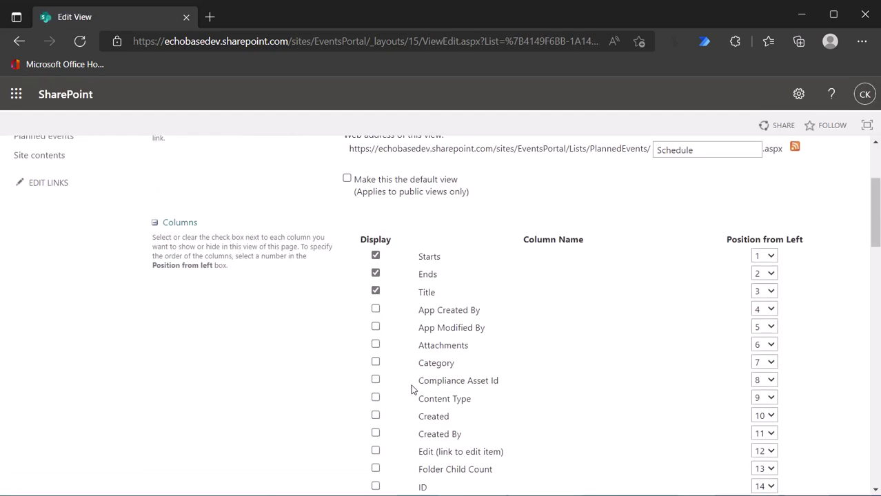
click(376, 363)
scroll(424, 348, up, 2)
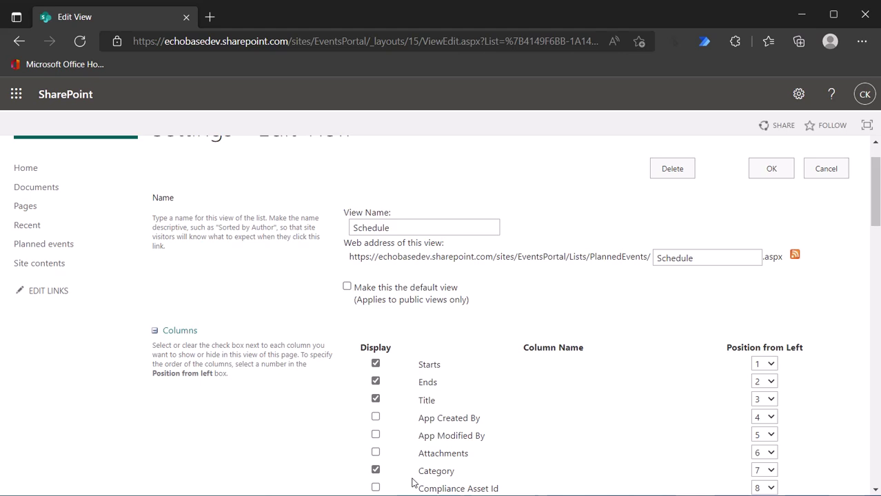
click(765, 174)
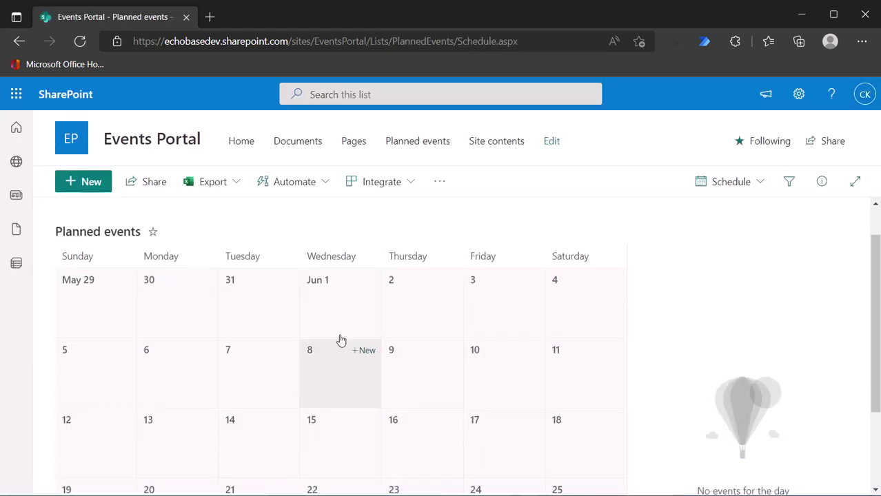
Advance the calendar to July 2022 and check the details of the July 18 event
click(154, 271)
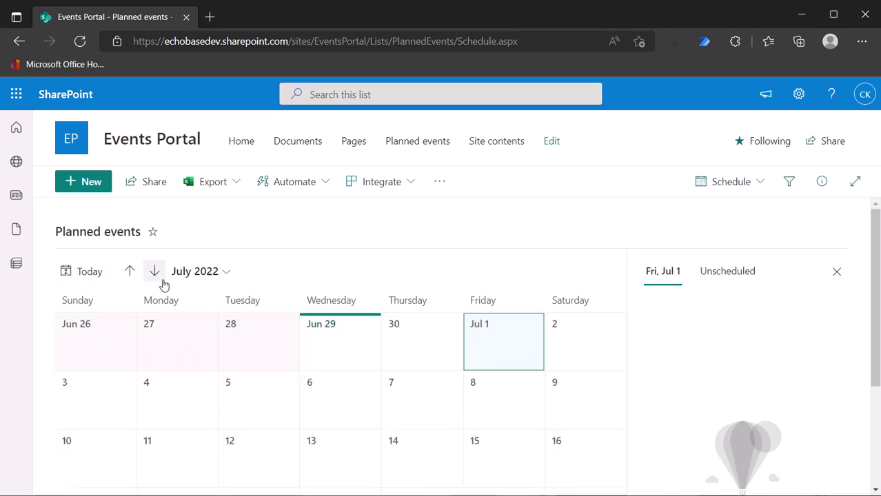
scroll(303, 355, down, 2)
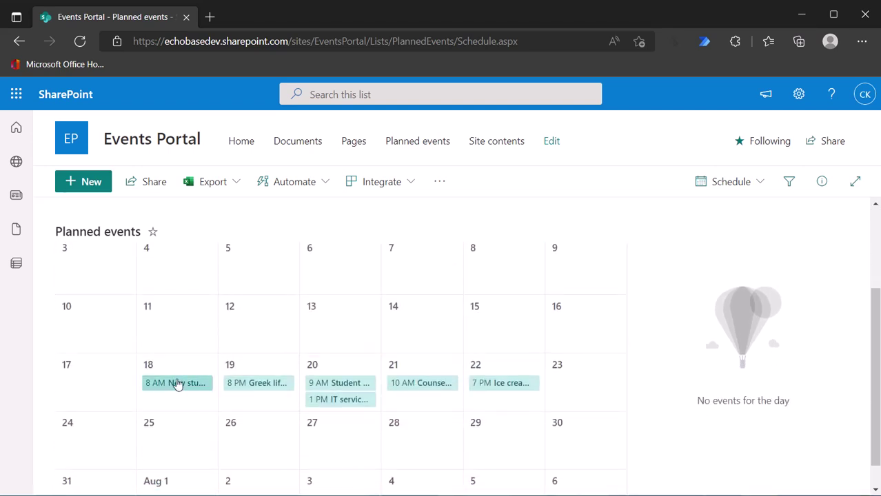
mouse_move(178, 387)
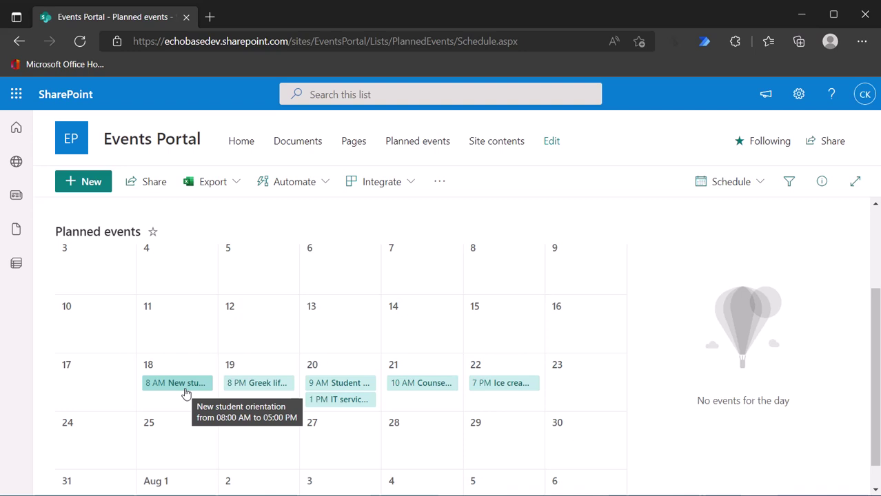
Set up a conditional formatting rule for the Schedule view with the condition Category is equal to Academic
click(735, 196)
click(749, 385)
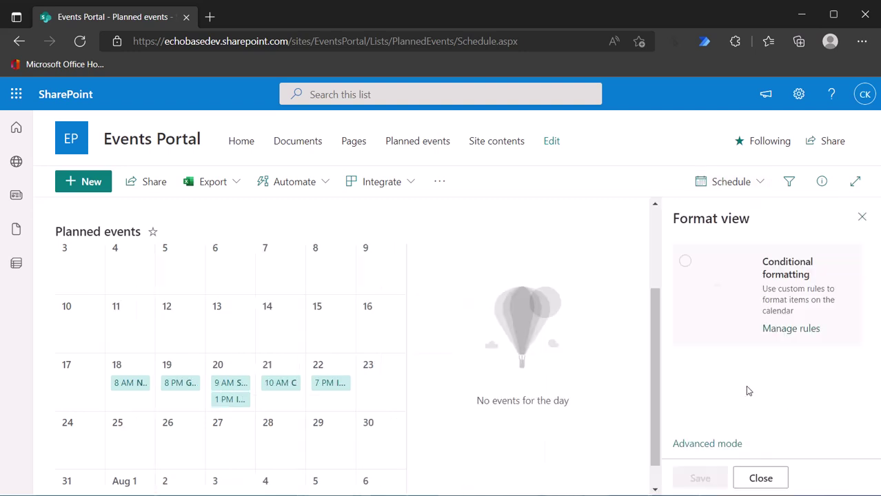
click(685, 263)
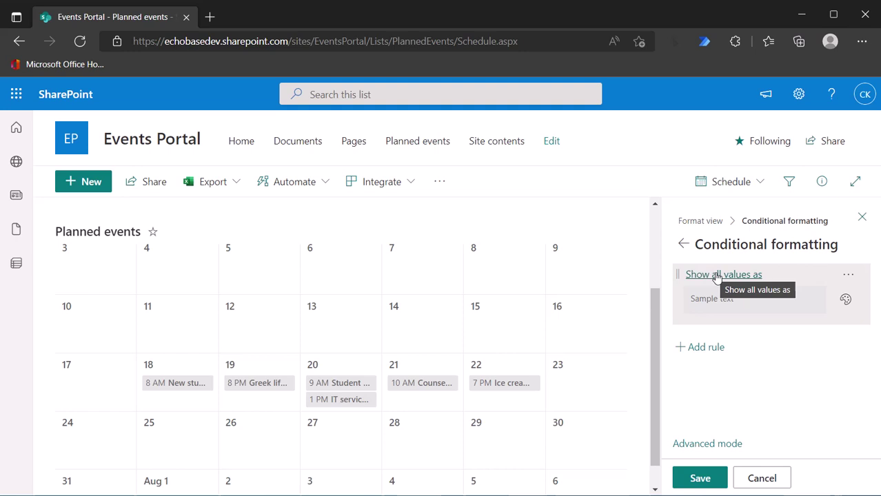
click(717, 275)
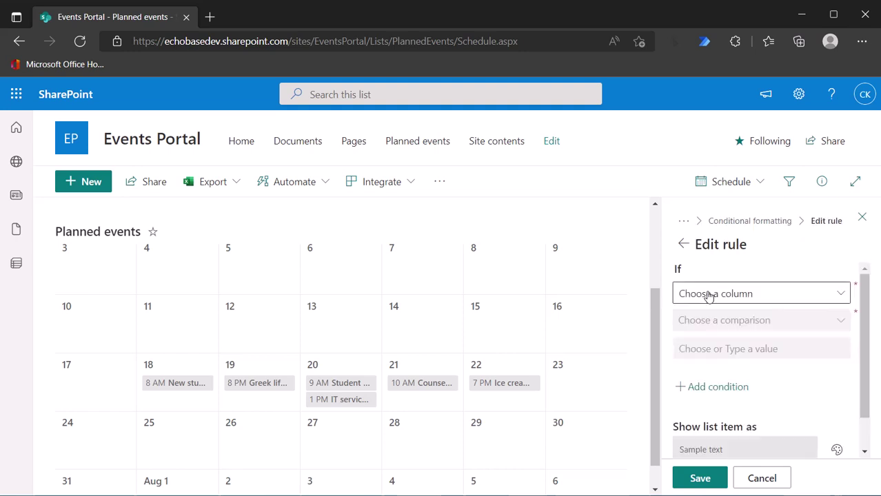
click(708, 296)
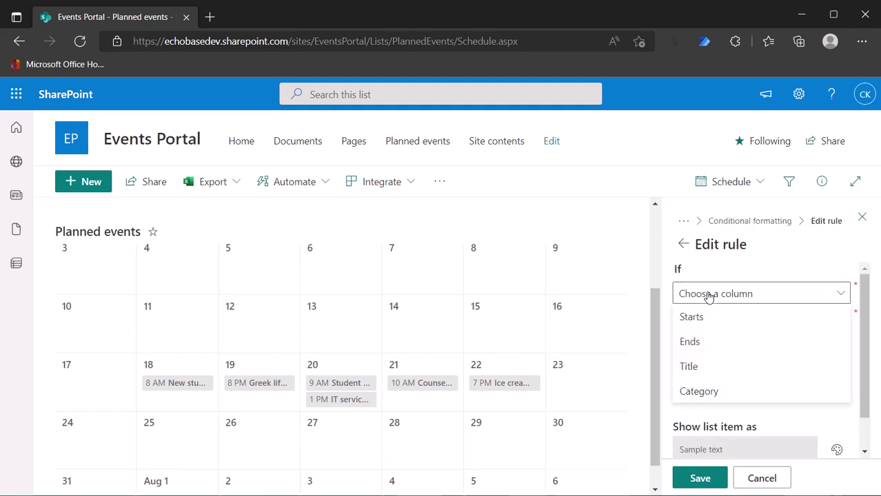
click(710, 392)
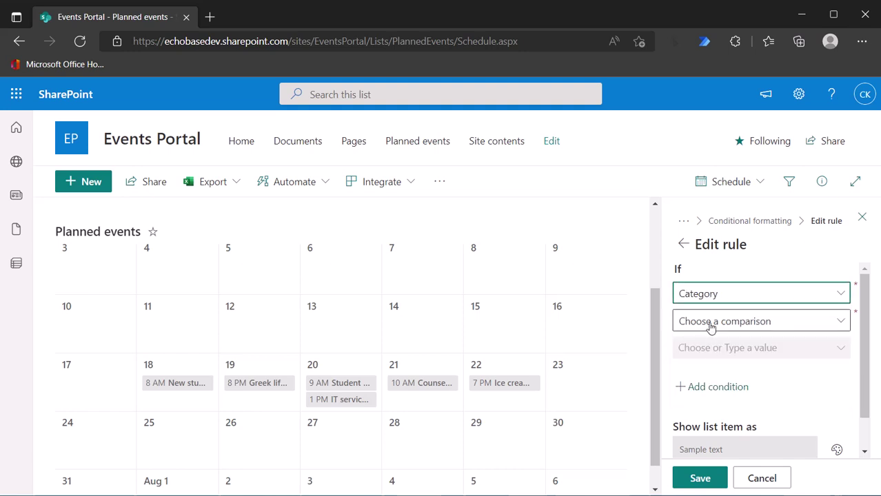
click(711, 322)
click(692, 344)
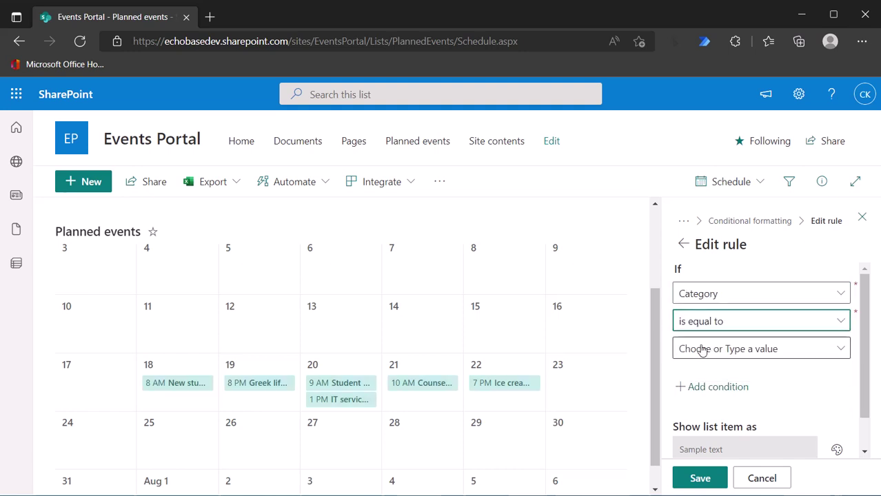
click(702, 349)
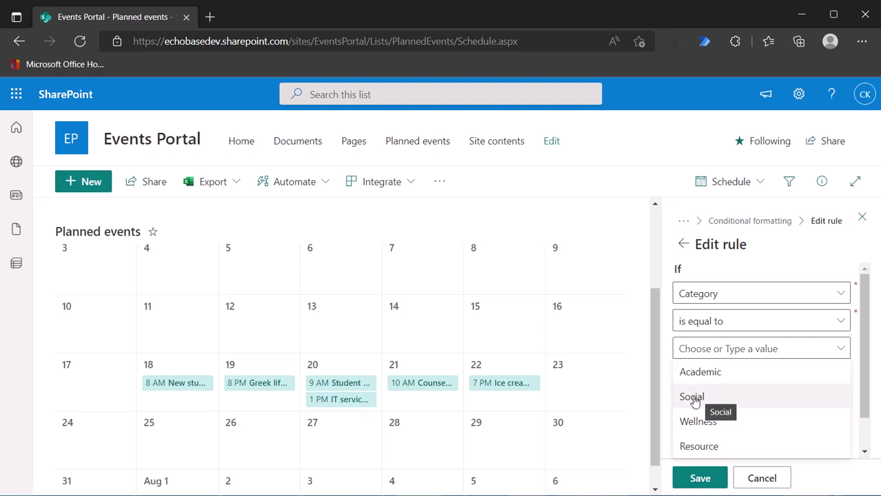
click(705, 377)
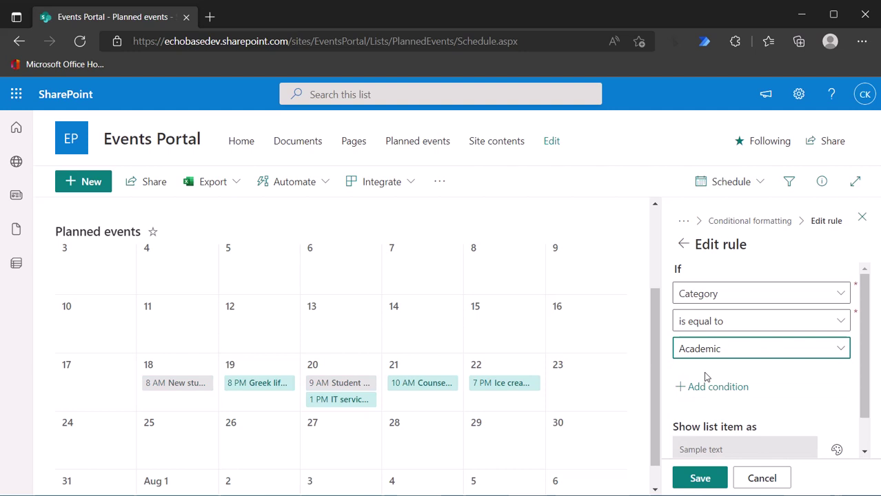
Show the items matching the Academic rule in light blue and save the formatting
scroll(722, 386, down, 1)
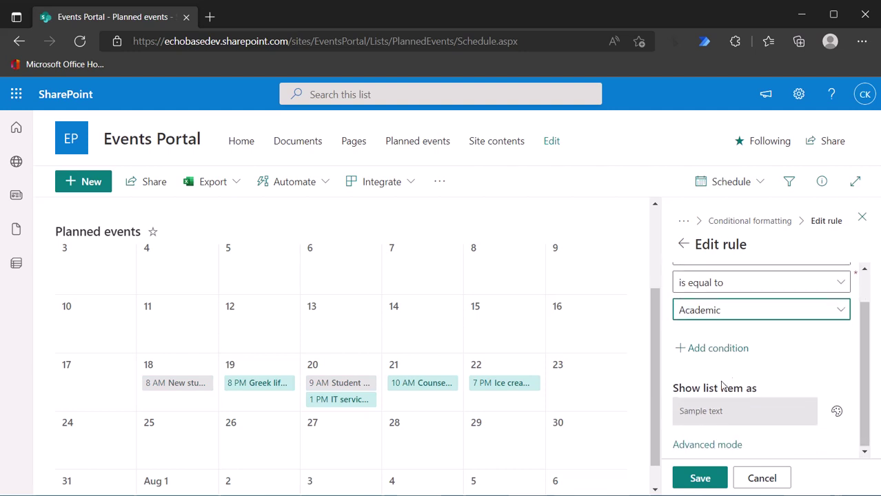
click(836, 411)
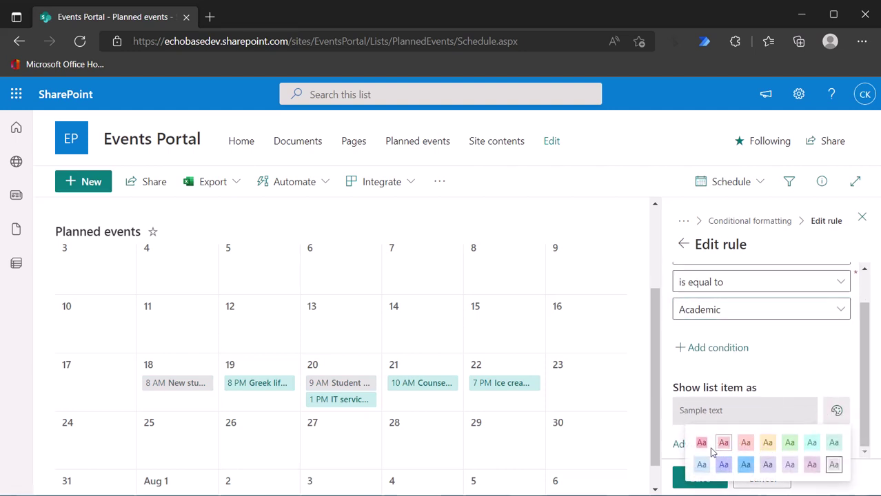
click(701, 465)
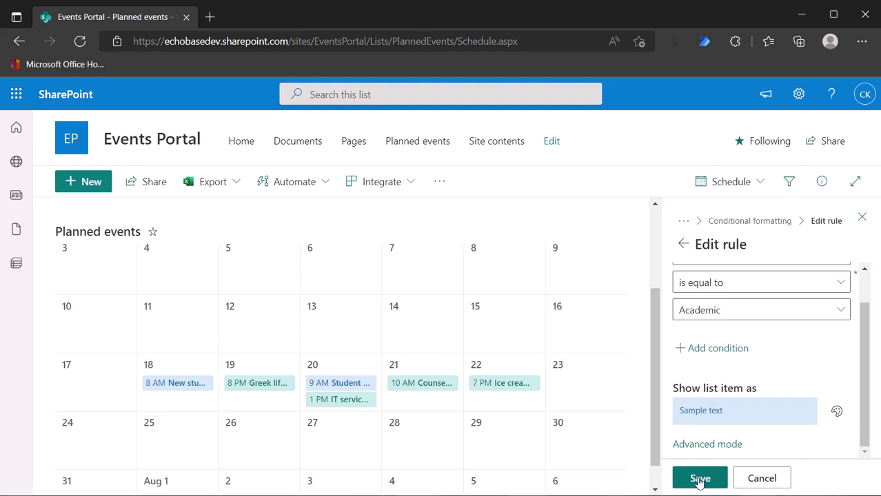
click(698, 480)
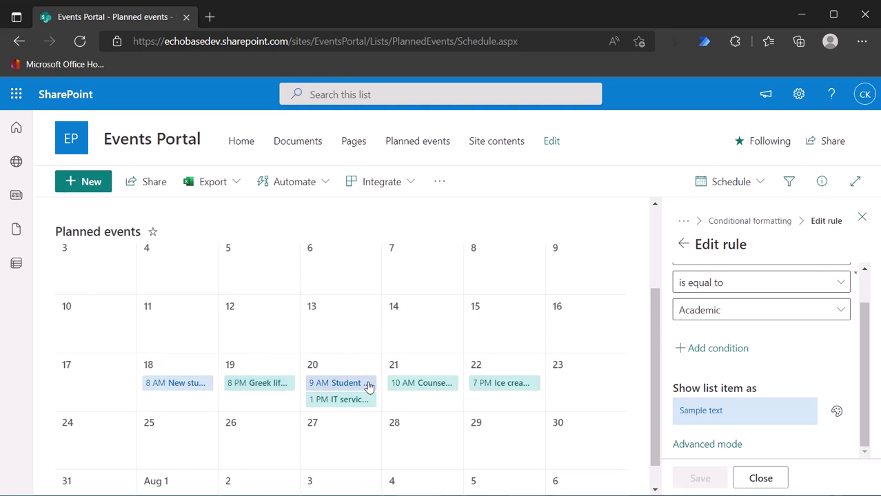
scroll(755, 313, up, 2)
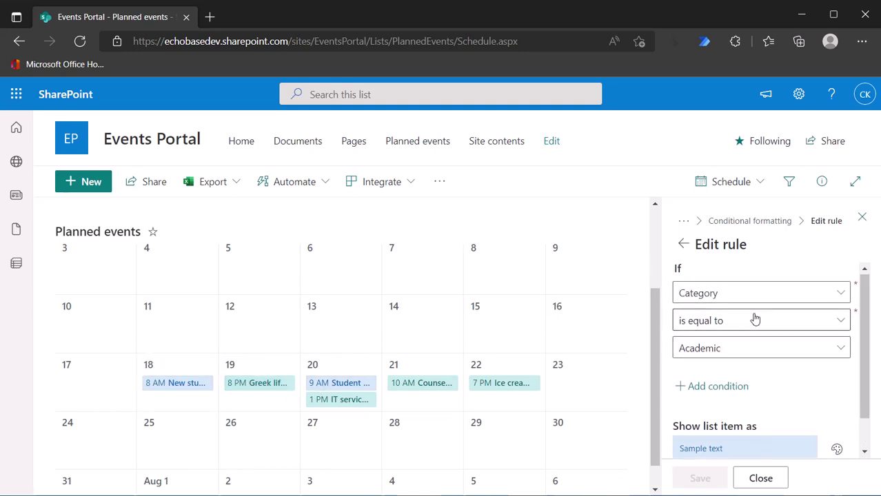
scroll(754, 319, down, 1)
scroll(748, 374, up, 2)
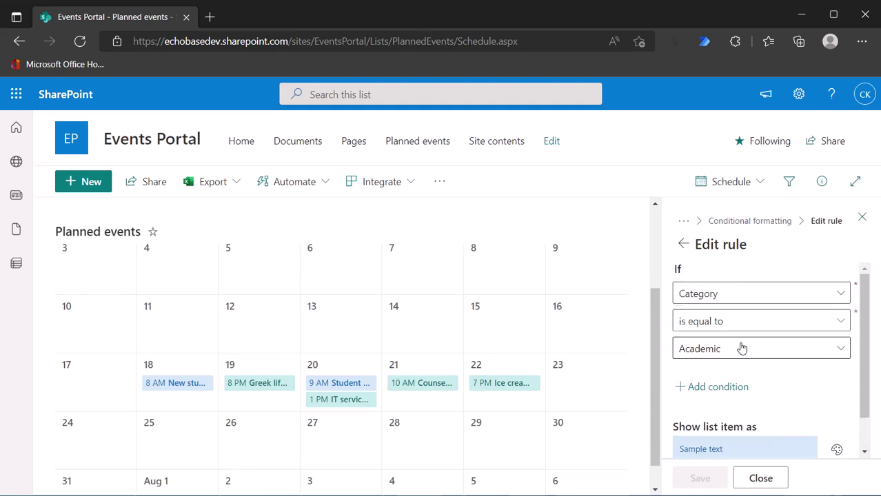
scroll(742, 349, down, 1)
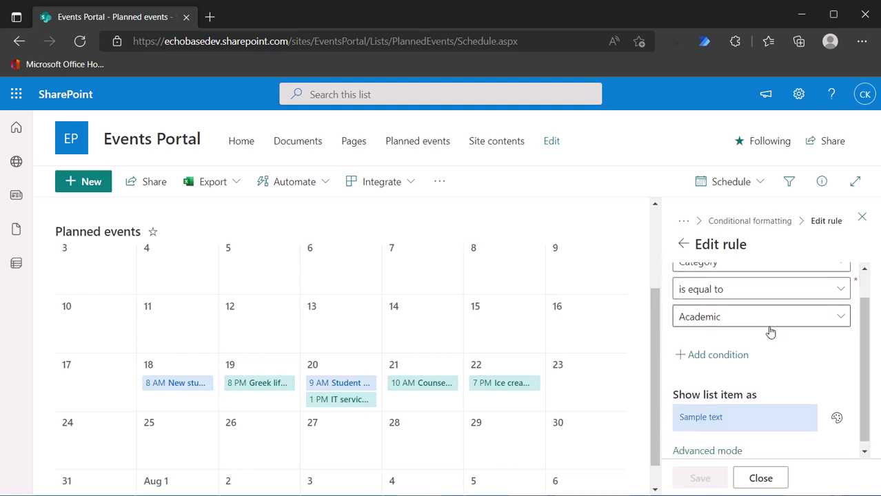
click(722, 354)
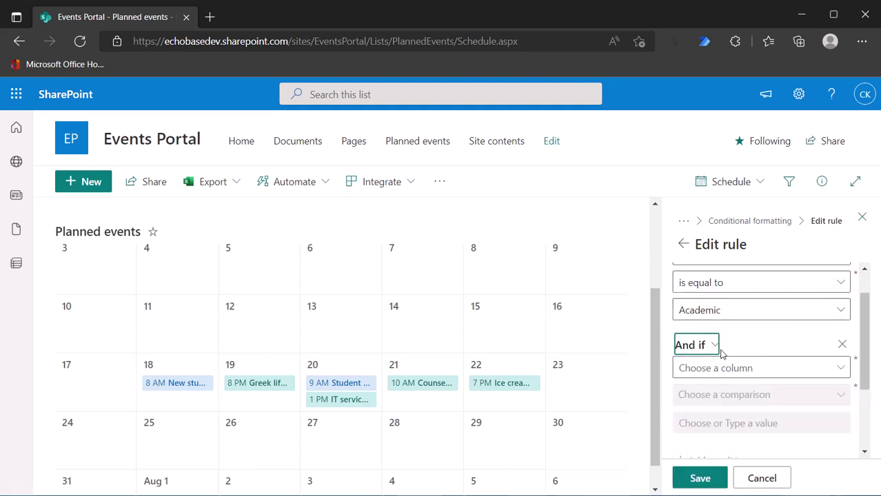
scroll(736, 391, down, 2)
scroll(736, 391, down, 1)
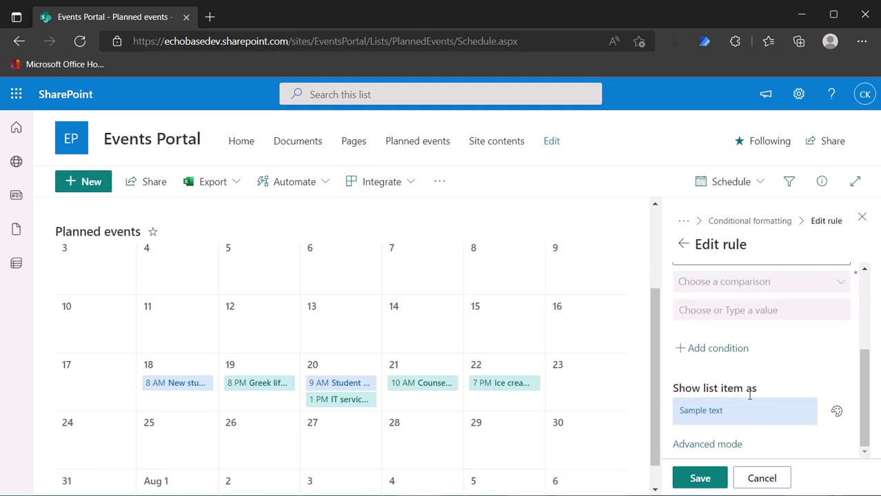
scroll(728, 347, up, 2)
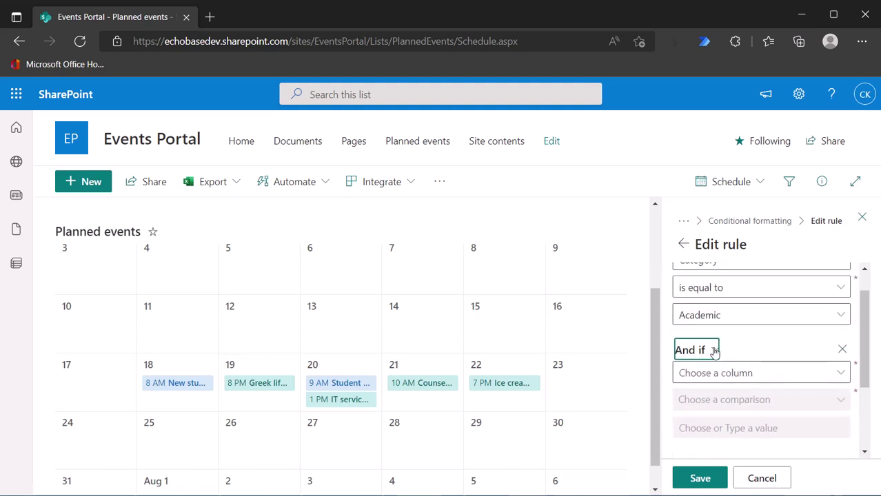
click(842, 353)
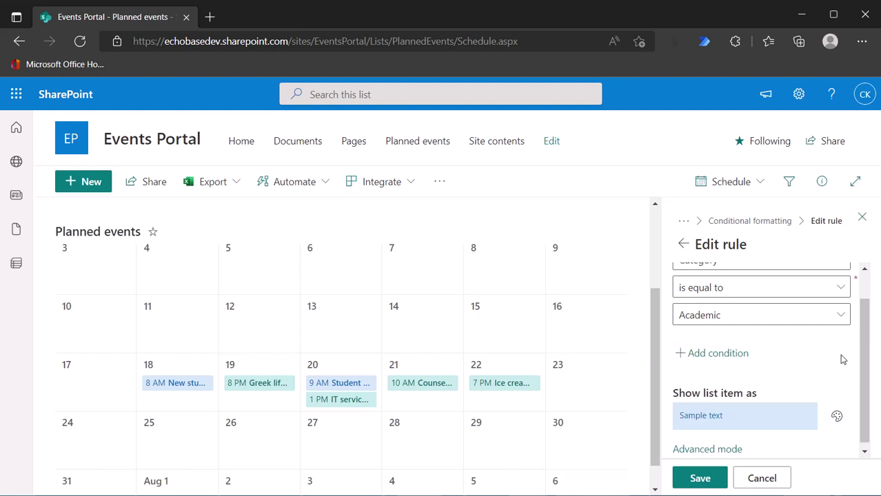
scroll(773, 327, up, 2)
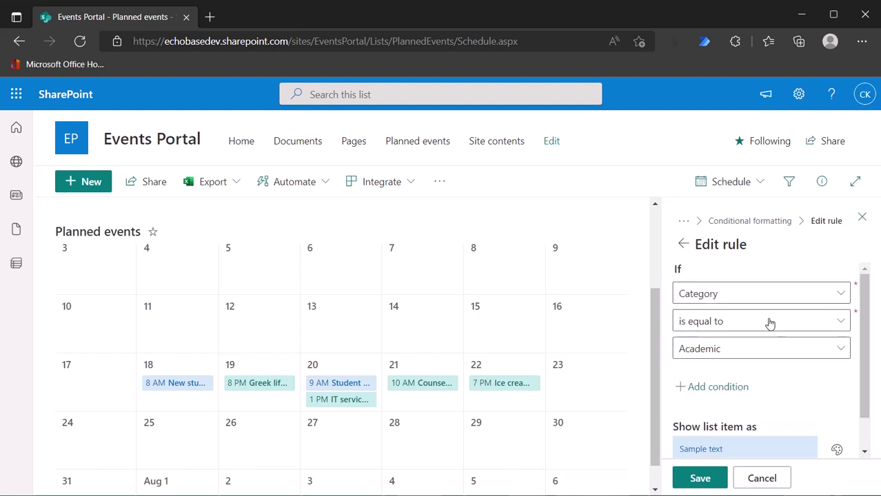
Add a conditional formatting rule for Category is equal to Social with the default green style and save it
click(751, 221)
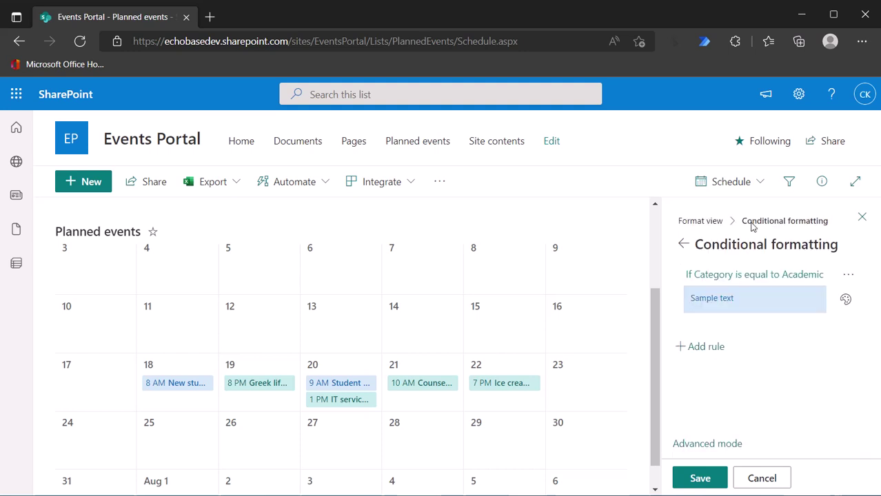
click(706, 346)
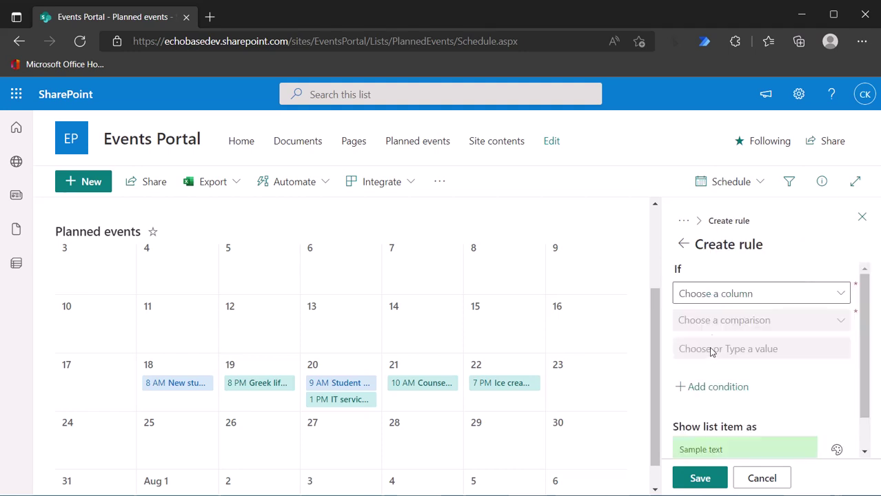
click(730, 293)
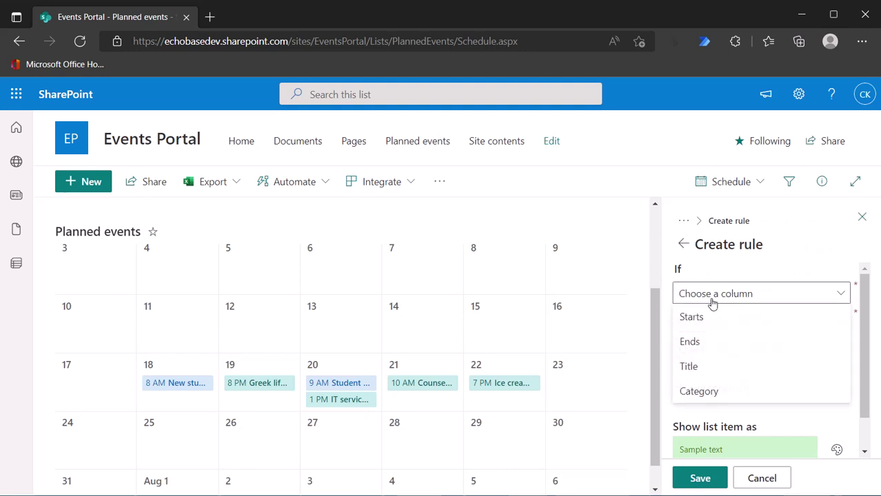
click(692, 391)
click(697, 321)
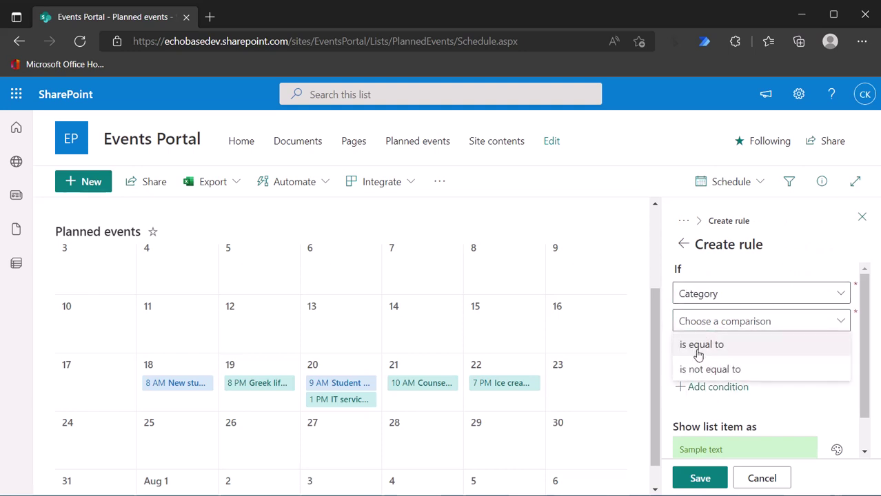
click(699, 352)
click(700, 355)
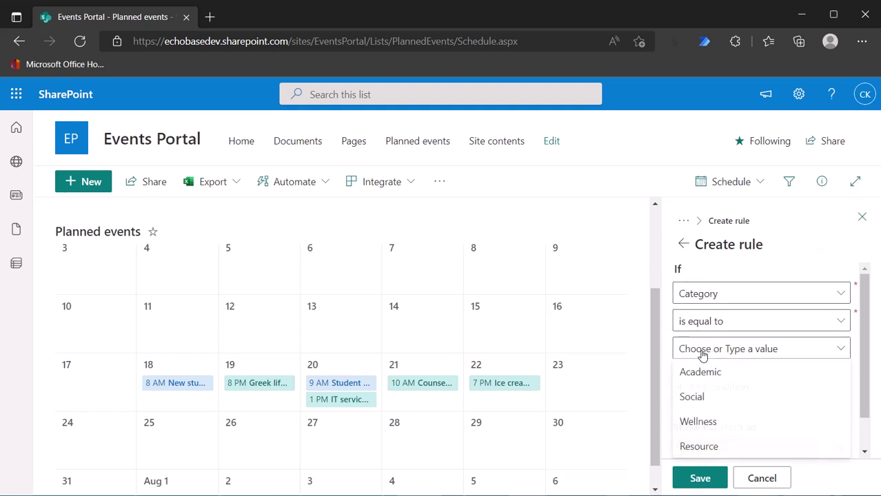
click(700, 403)
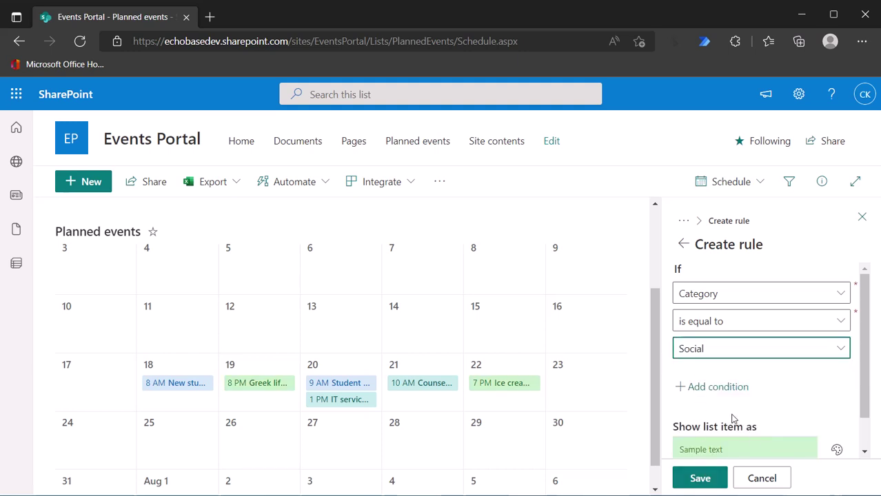
scroll(720, 414, down, 2)
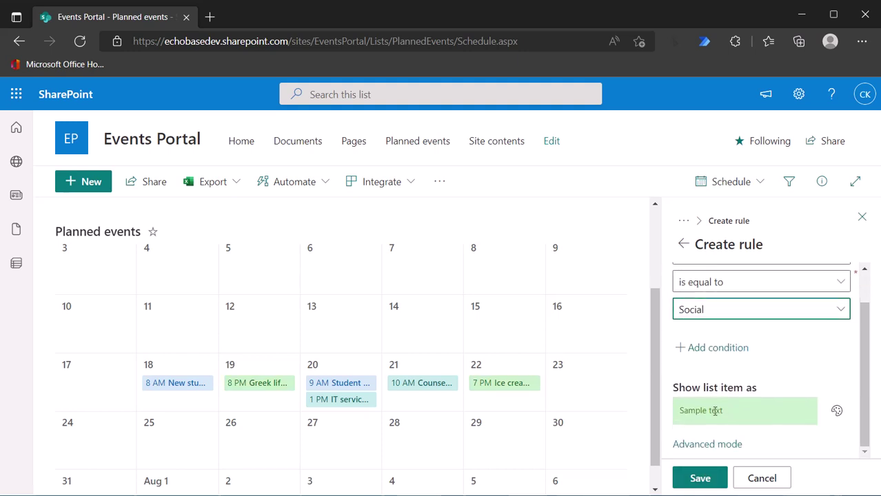
click(700, 479)
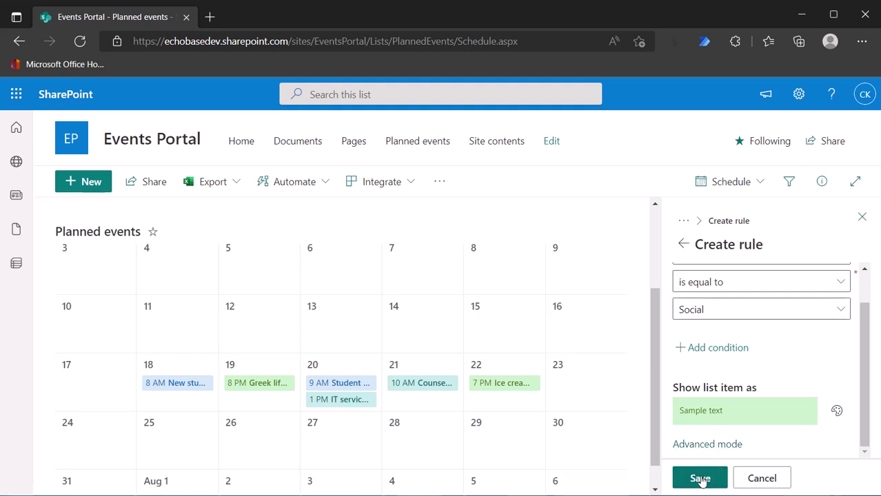
Add another rule for Category is equal to Wellness, keeping the suggested yellow style, and save it
scroll(724, 310, up, 2)
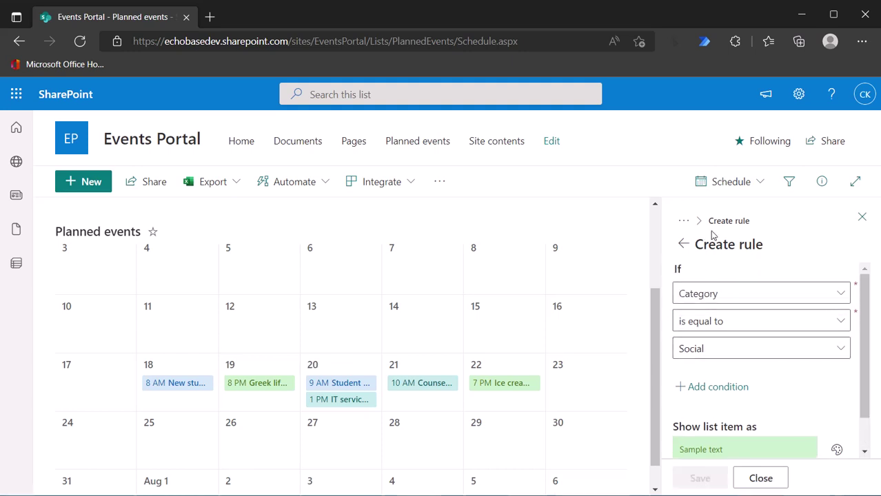
click(686, 223)
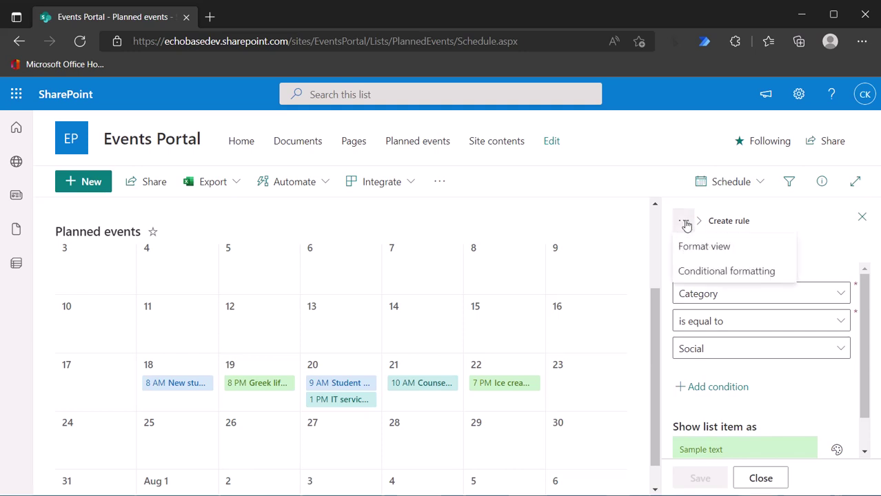
click(702, 273)
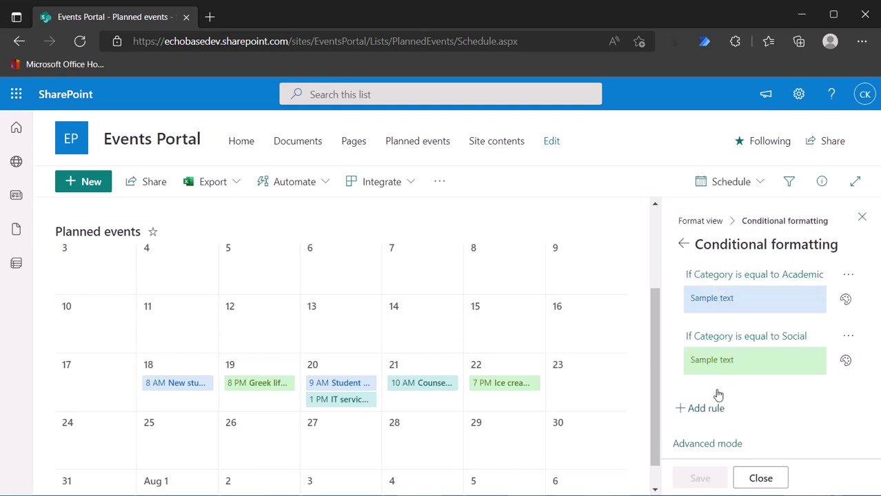
click(705, 410)
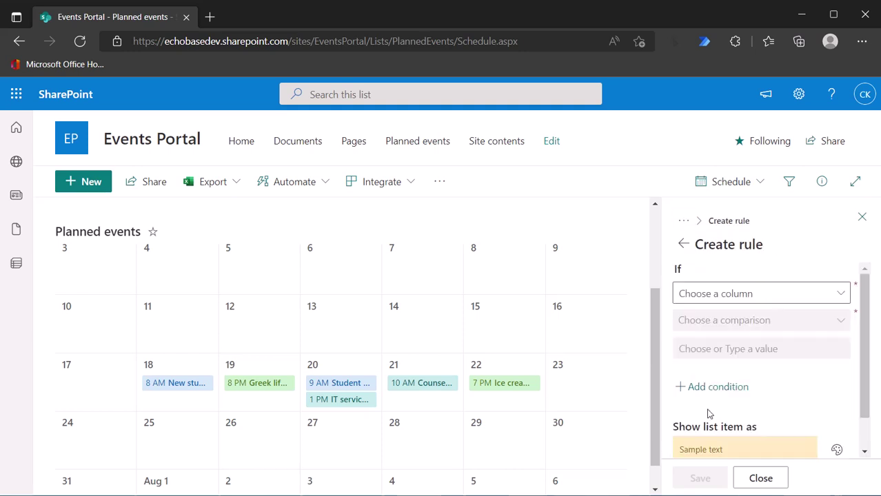
click(712, 294)
click(708, 390)
click(709, 329)
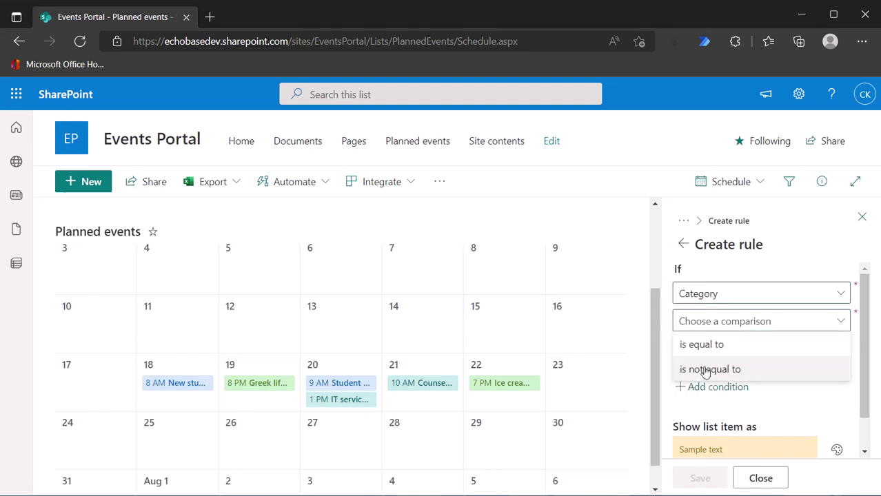
click(703, 342)
click(710, 348)
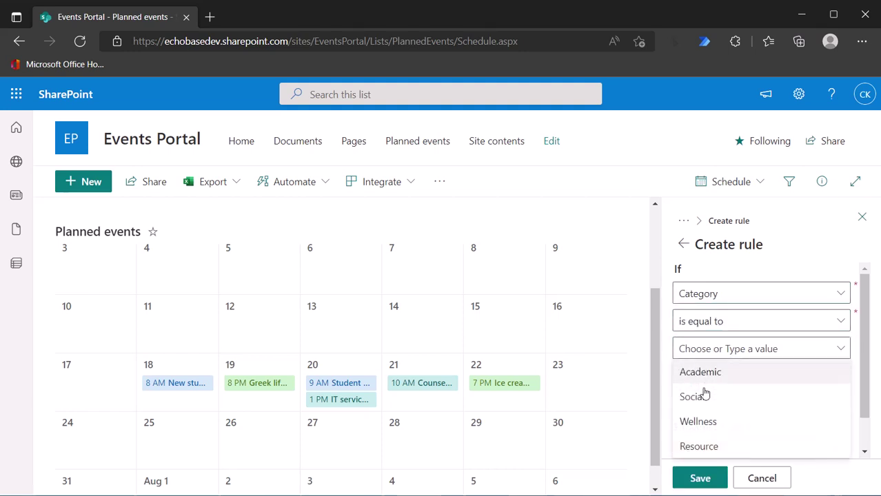
click(699, 419)
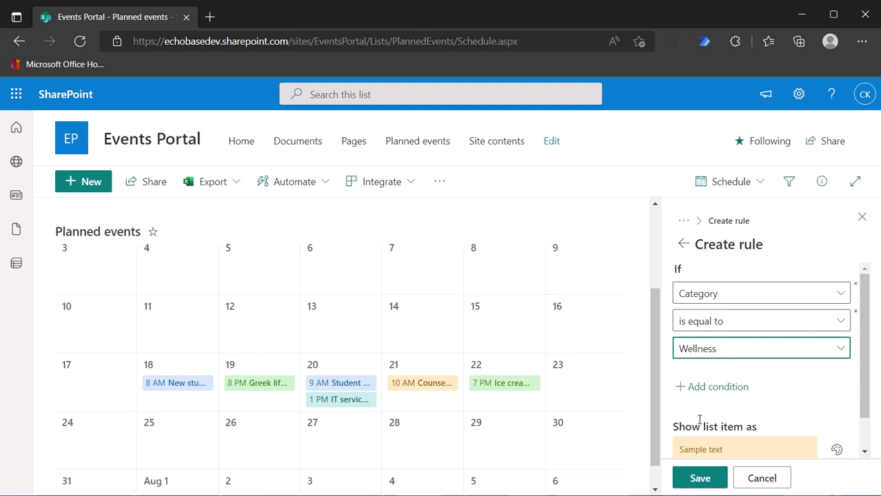
click(700, 479)
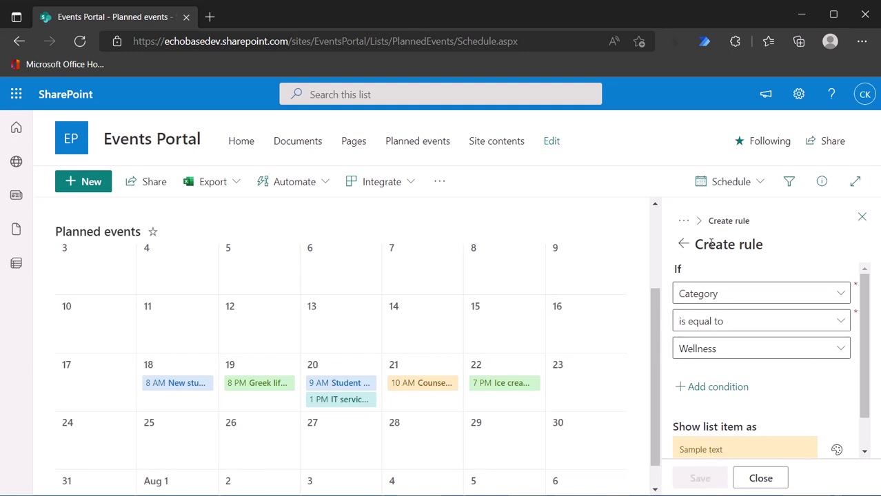
Add a rule for Category is equal to Resource with the suggested pink style, save it, and close the formatting pane
click(684, 221)
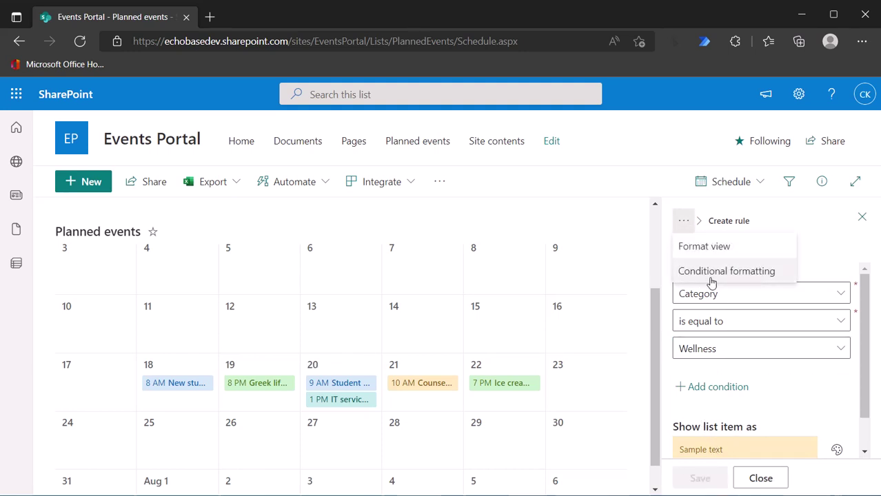
click(709, 271)
scroll(720, 359, down, 2)
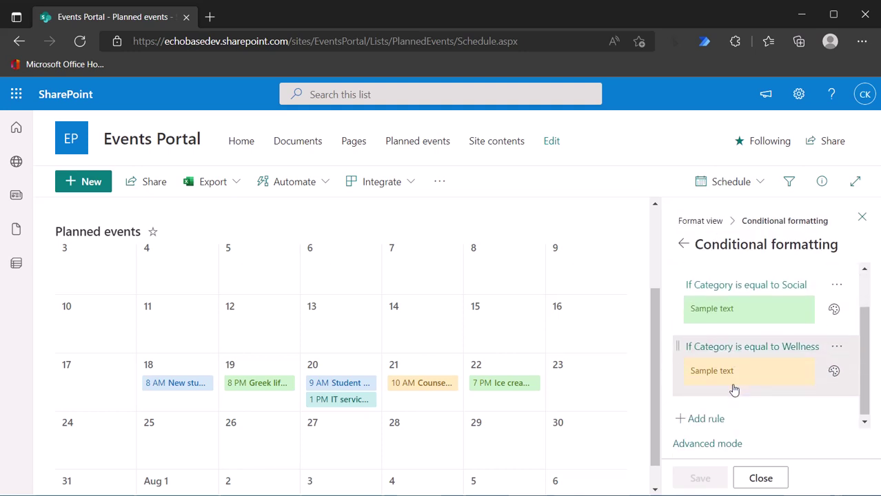
click(704, 417)
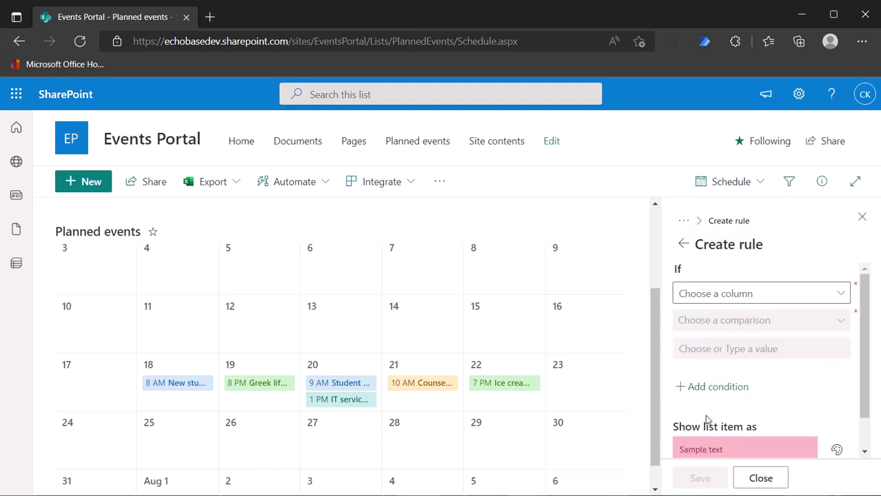
click(708, 294)
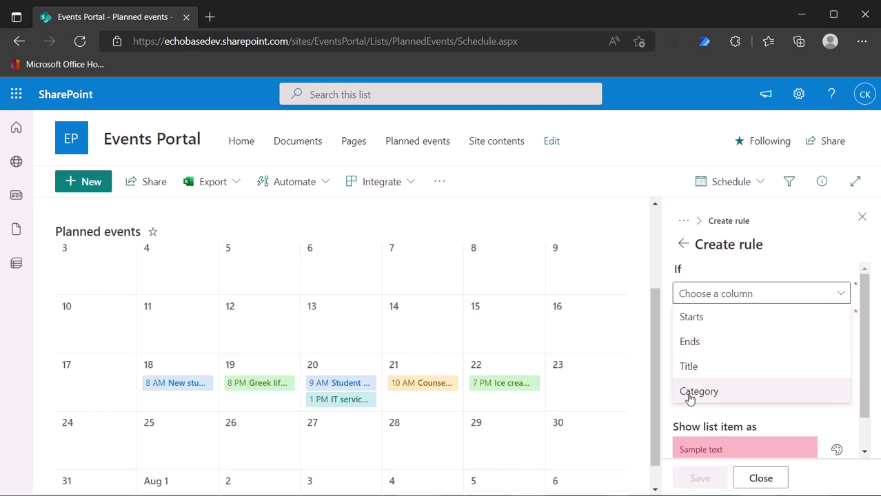
click(689, 391)
click(703, 328)
click(698, 344)
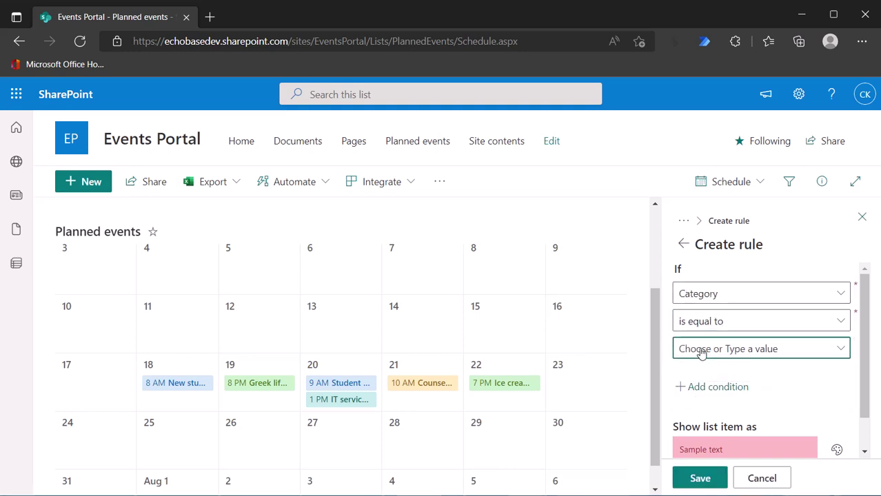
click(698, 349)
click(700, 448)
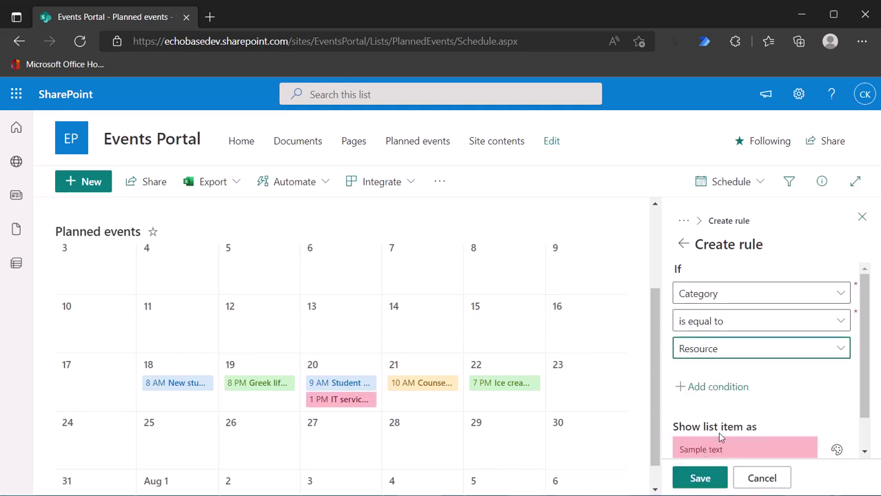
click(692, 477)
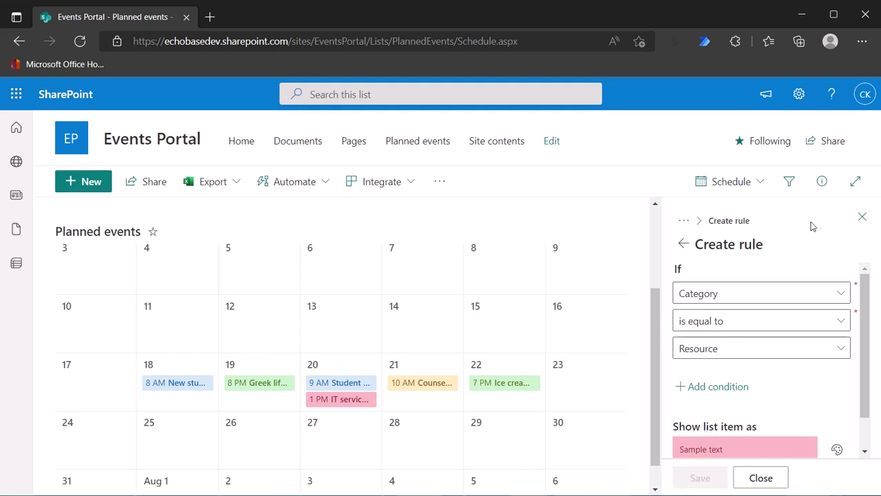
click(862, 218)
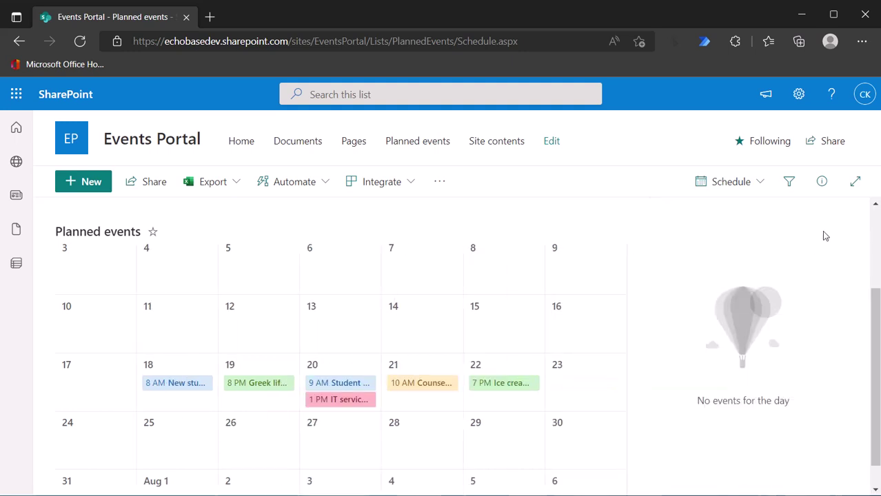